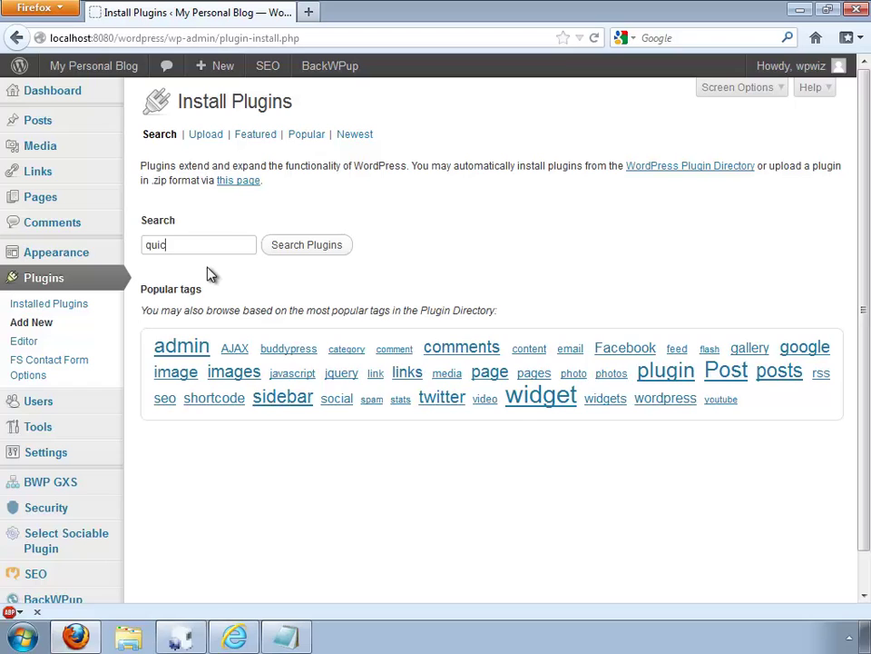
Step: Search the plugin directory for "quick cache", then install and activate the Quick Cache ( Speed Without Compromise ) plugin
{"action": "type", "text": "e"}
{"action": "left_click", "coordinate": [292, 247]}
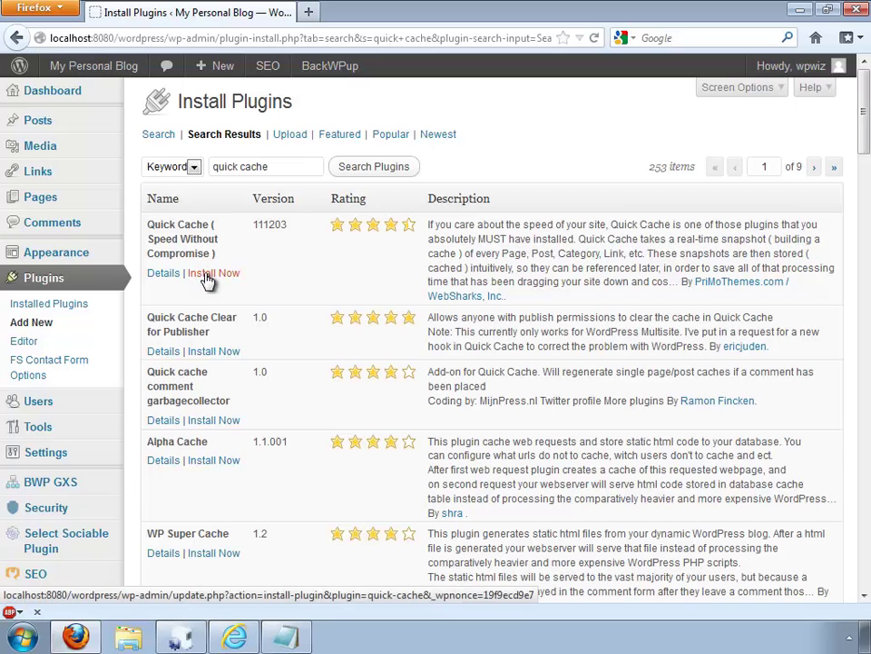
{"action": "left_click", "coordinate": [207, 276]}
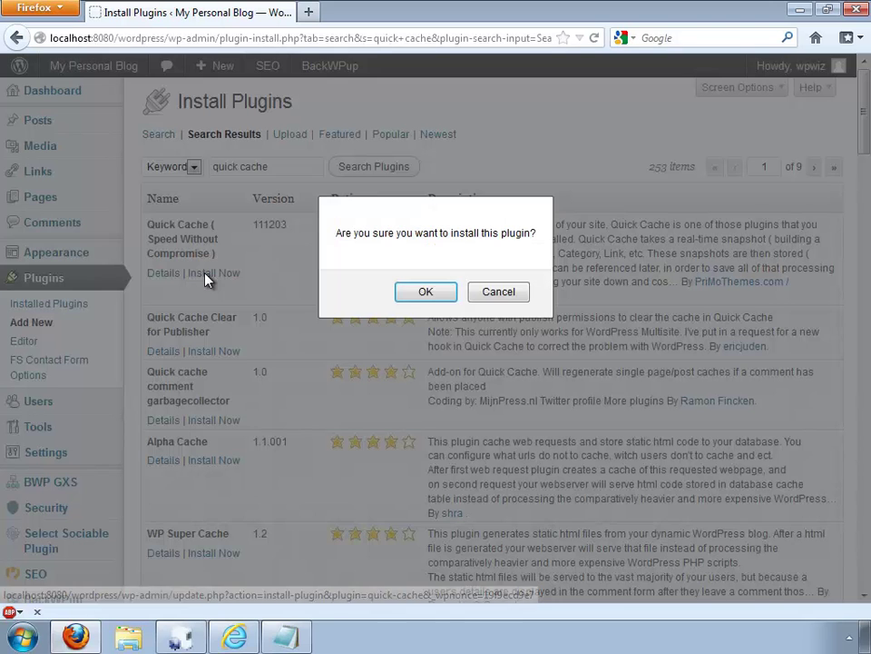
{"action": "left_click", "coordinate": [425, 293]}
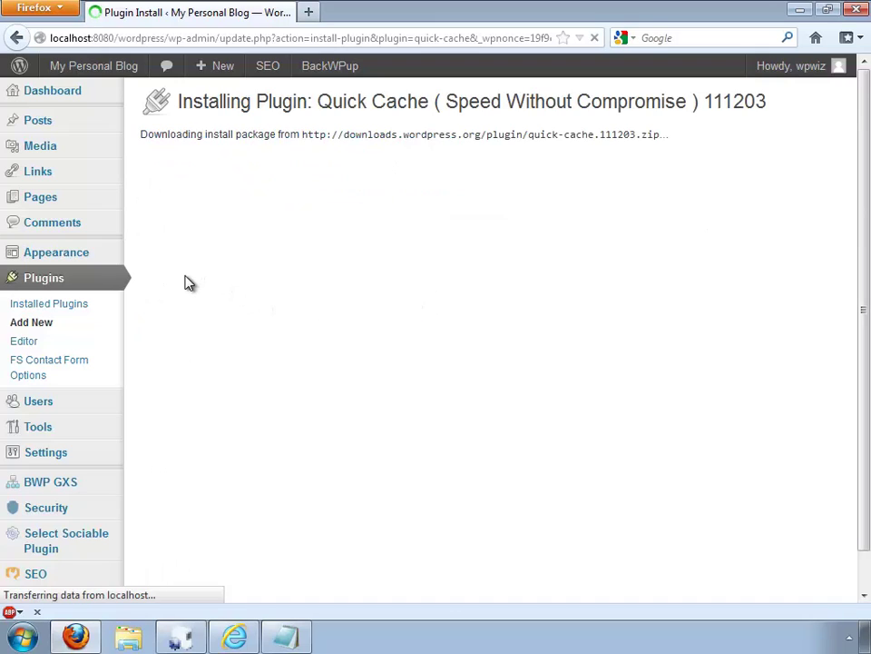
{"action": "left_click", "coordinate": [169, 236]}
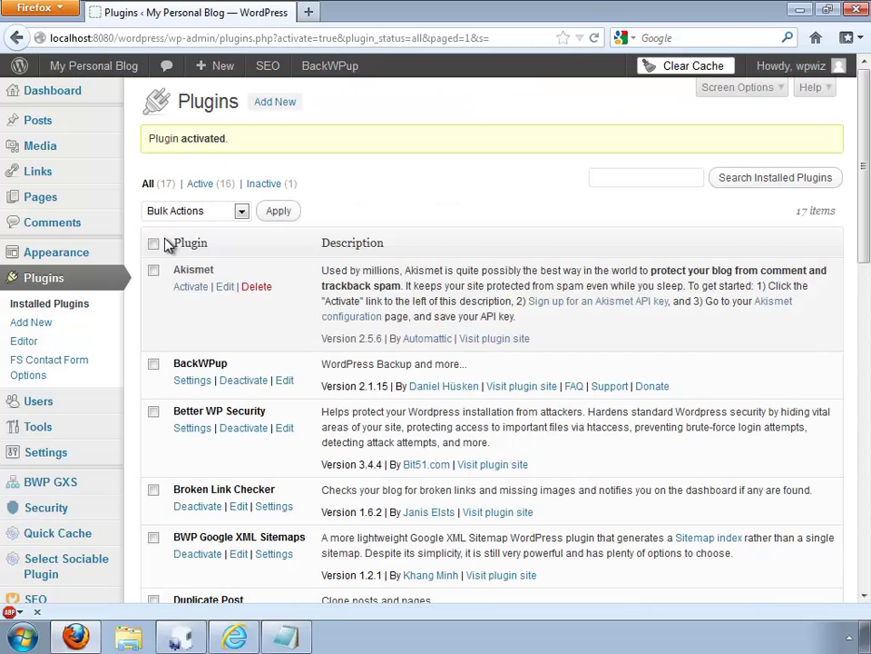
Step: In the Quick Cache config options, set Caching Enabled to On ( Enabled )
{"action": "mouse_move", "coordinate": [50, 543]}
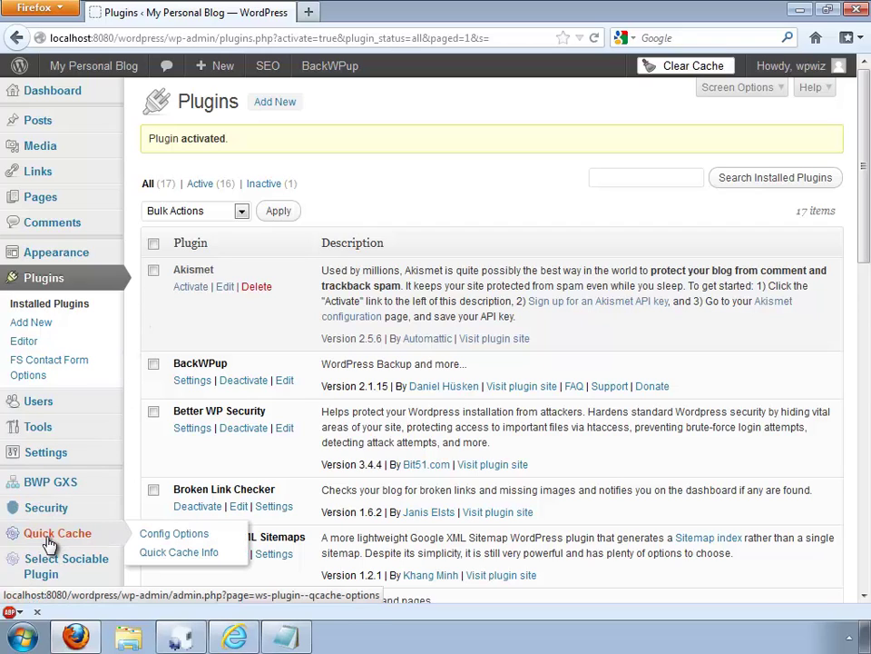
{"action": "left_click", "coordinate": [154, 536]}
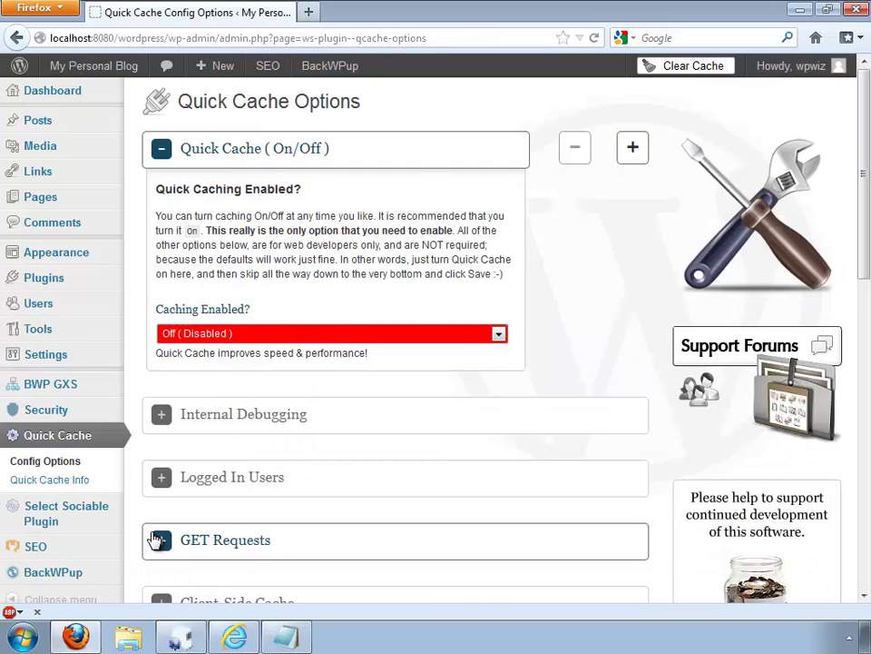
{"action": "left_click", "coordinate": [225, 334]}
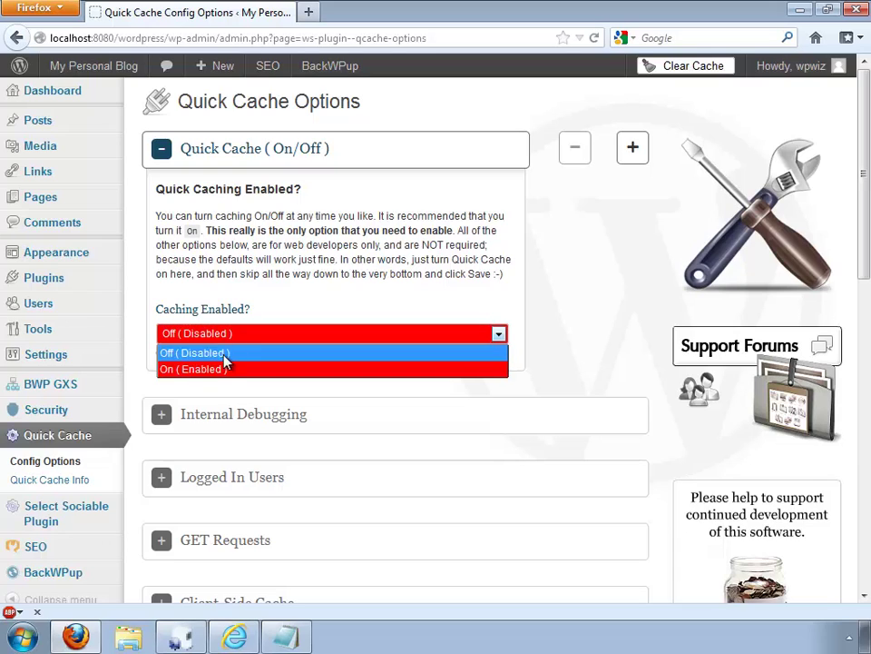
{"action": "left_click", "coordinate": [226, 370]}
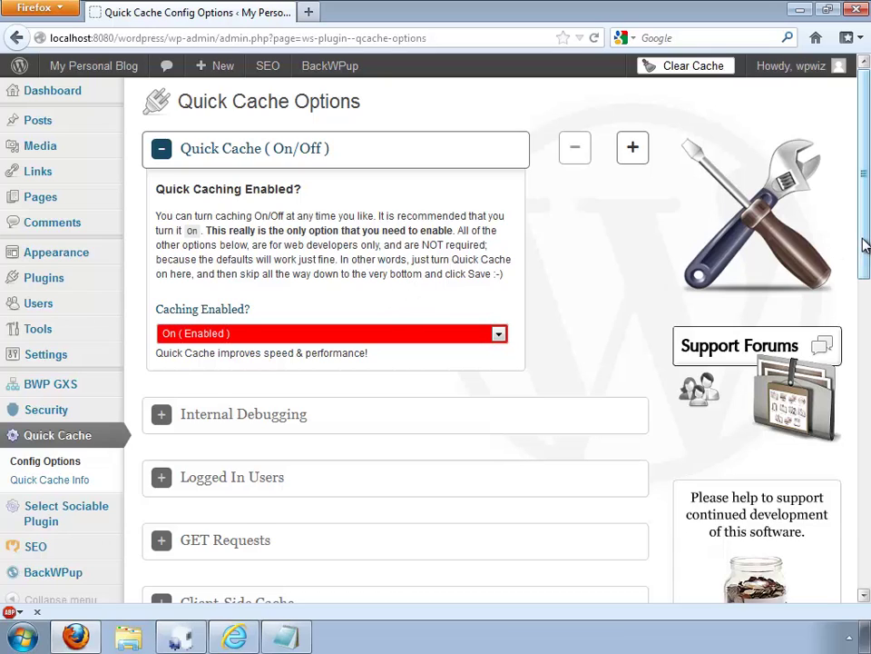
Step: Set the Cache Expiration Time to 36000 seconds and save all Quick Cache option changes
{"action": "left_click_drag", "start_coordinate": [864, 243], "coordinate": [833, 584]}
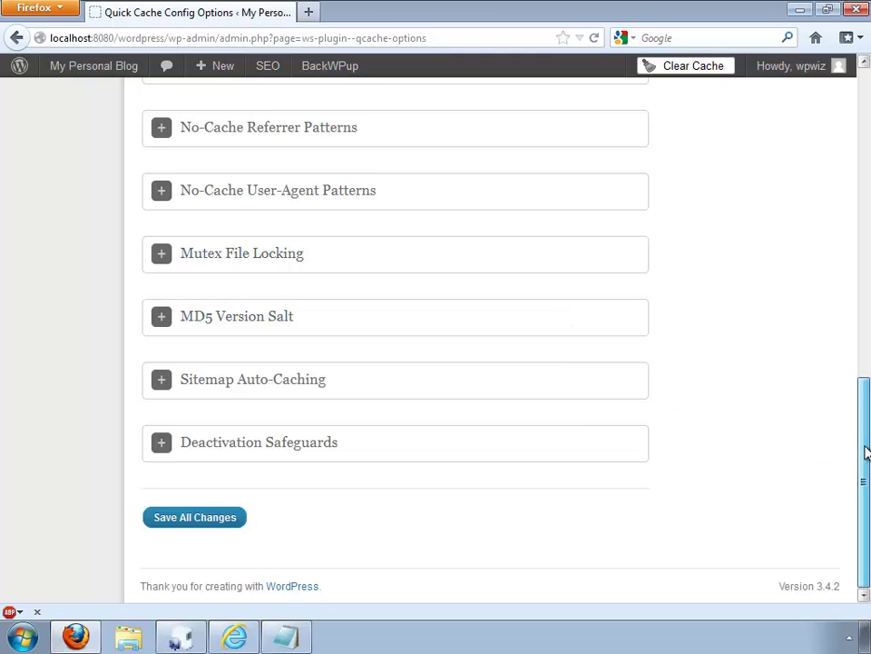
{"action": "left_click_drag", "start_coordinate": [865, 453], "coordinate": [867, 306]}
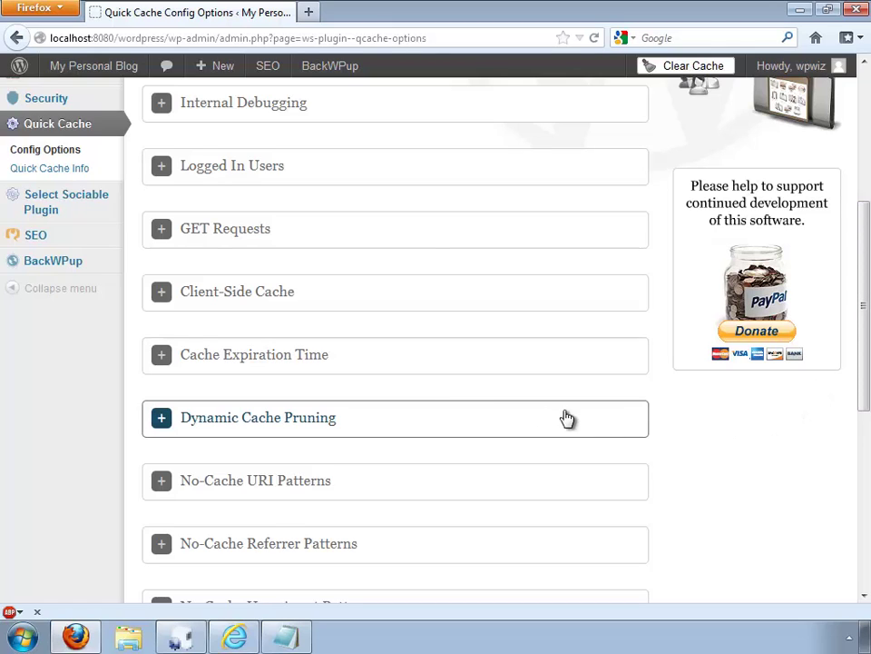
{"action": "left_click", "coordinate": [163, 356]}
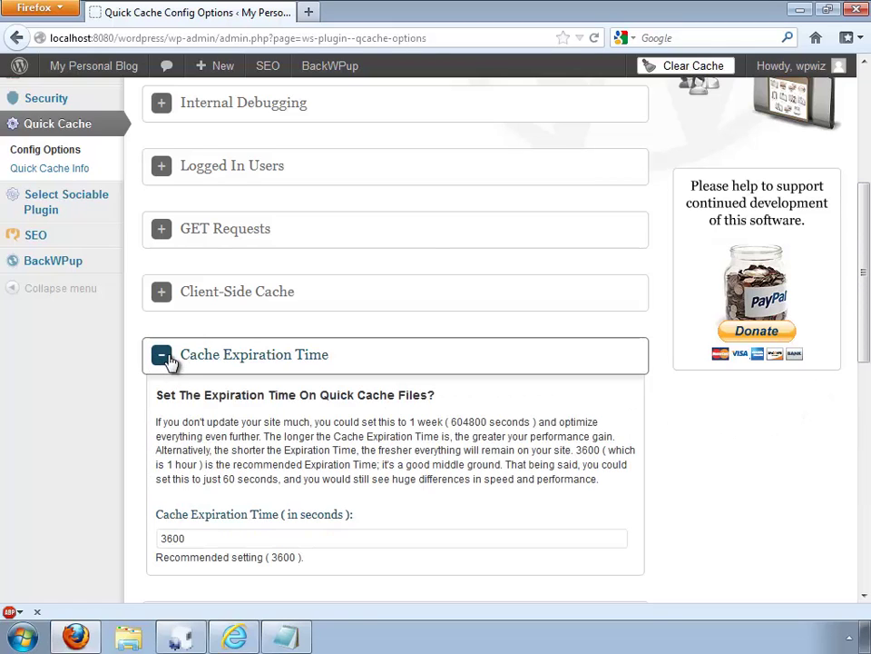
{"action": "left_click", "coordinate": [233, 542]}
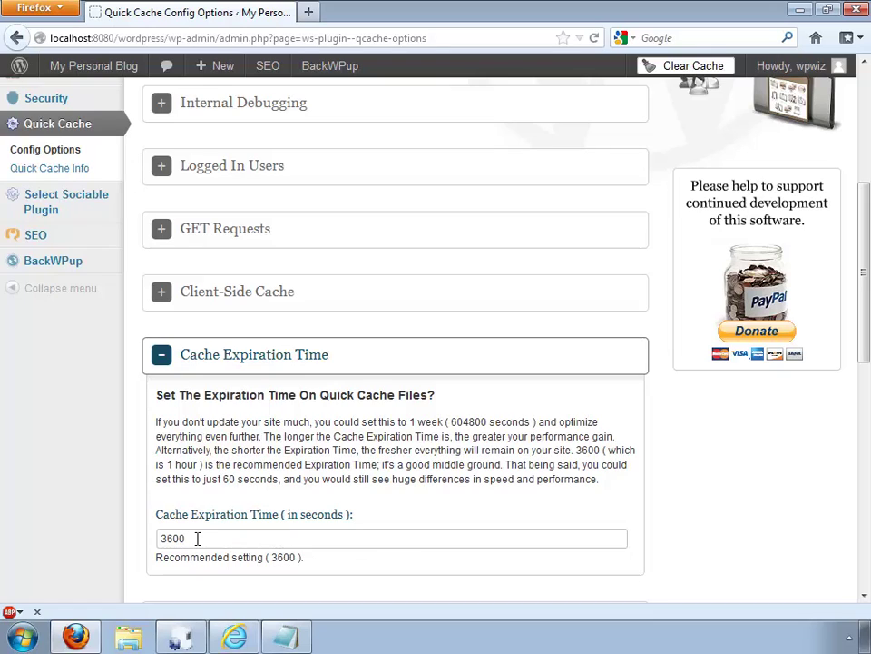
{"action": "type", "text": "0"}
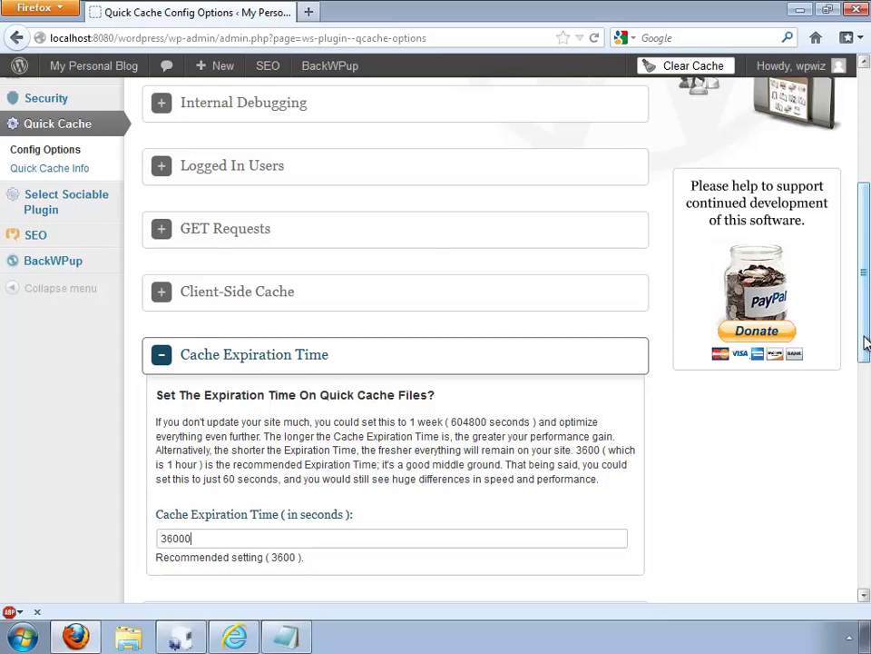
{"action": "left_click_drag", "start_coordinate": [864, 343], "coordinate": [831, 604]}
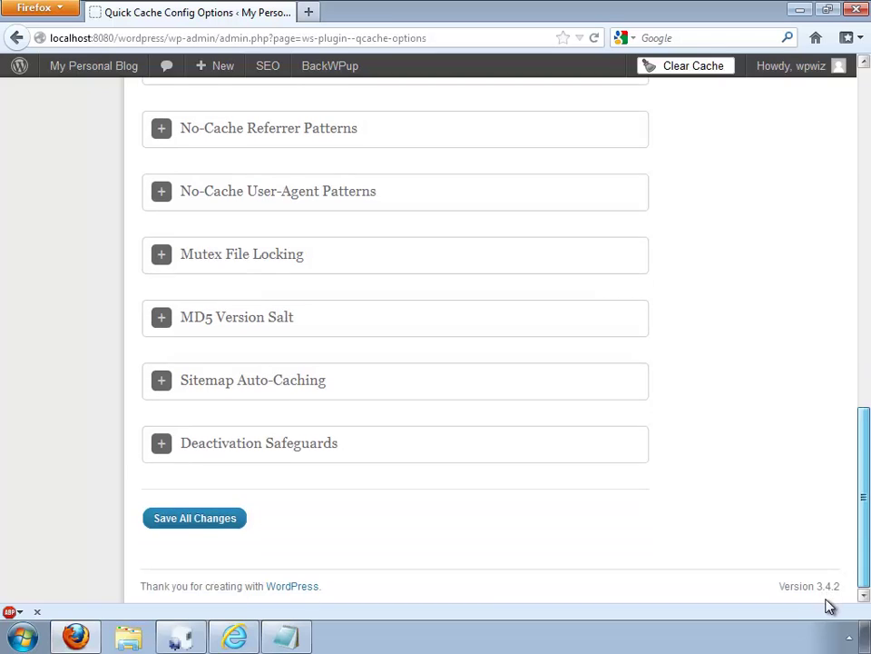
{"action": "left_click", "coordinate": [189, 527]}
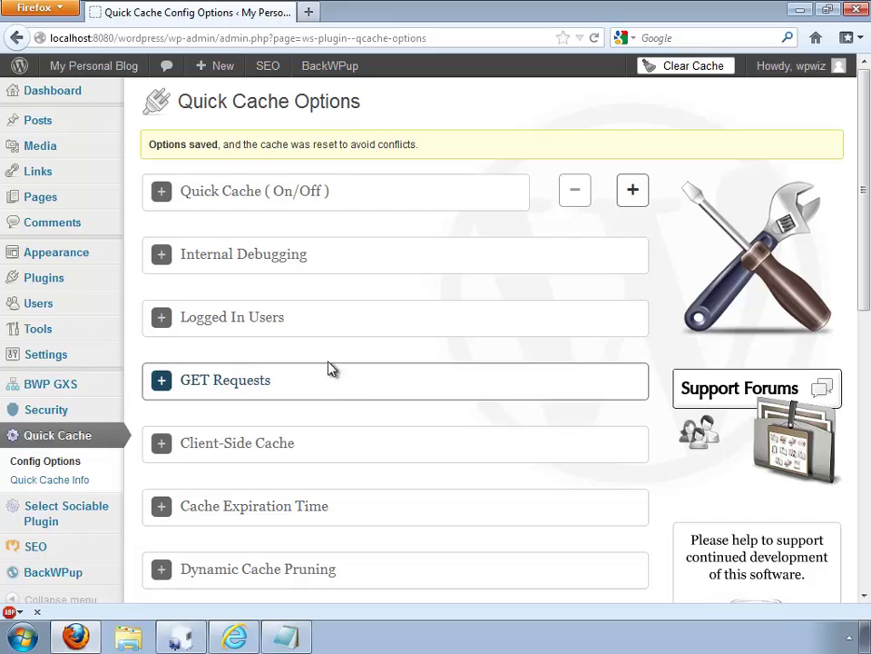
Step: Log out of the WordPress admin account and return to the public home page of My Personal Blog
{"action": "mouse_move", "coordinate": [817, 74]}
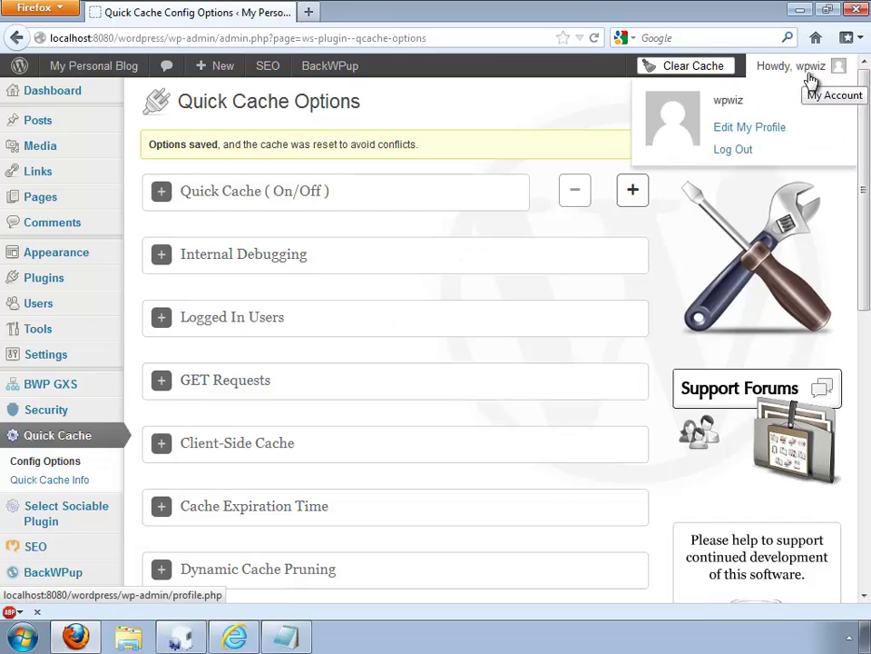
{"action": "left_click", "coordinate": [743, 160]}
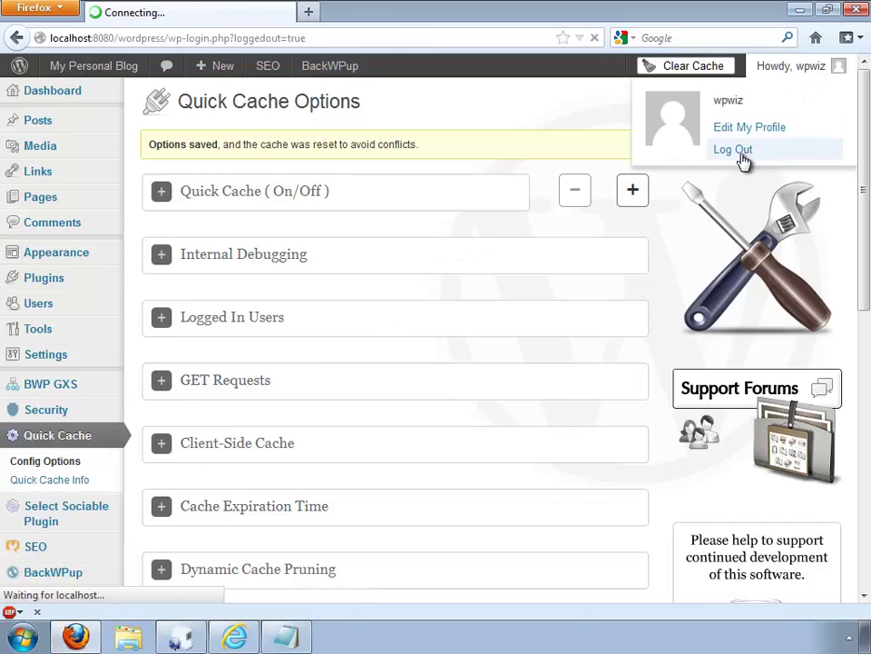
{"action": "left_click", "coordinate": [418, 506]}
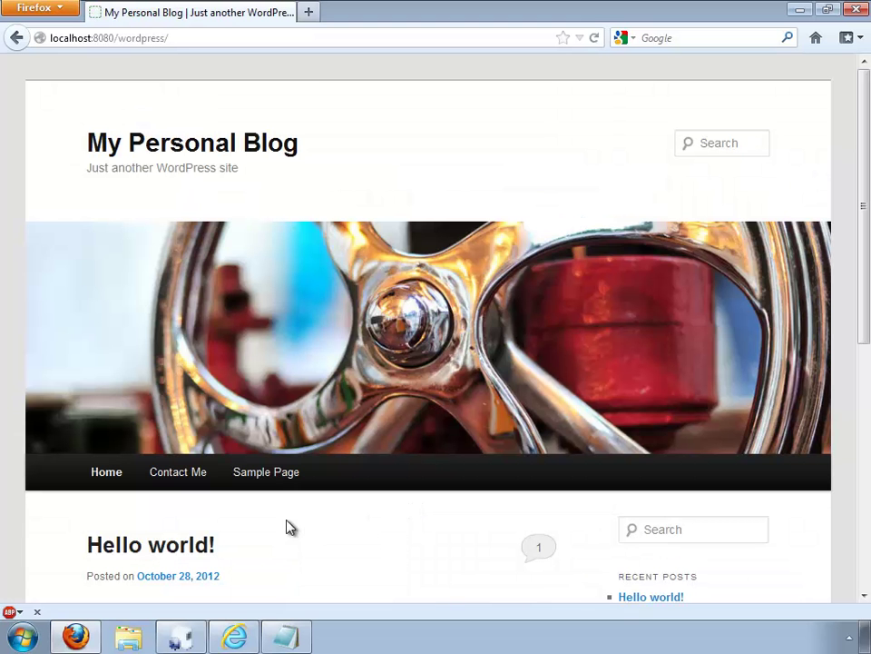
Step: Browse the blog's Contact Me, Sample Page and Home pages as a logged-out visitor, ending on Contact Me
{"action": "left_click", "coordinate": [174, 485]}
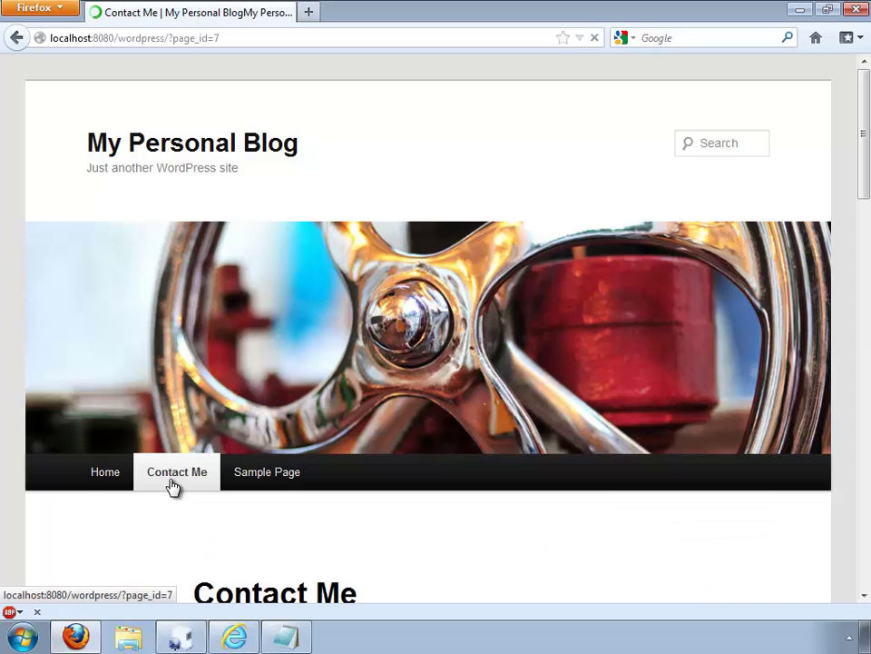
{"action": "left_click", "coordinate": [258, 478]}
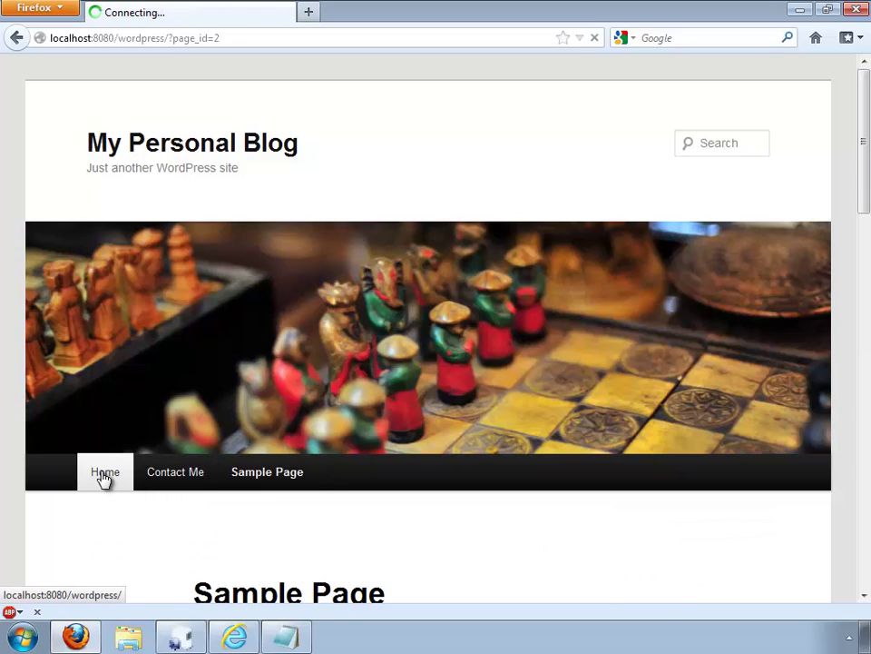
{"action": "left_click", "coordinate": [104, 477]}
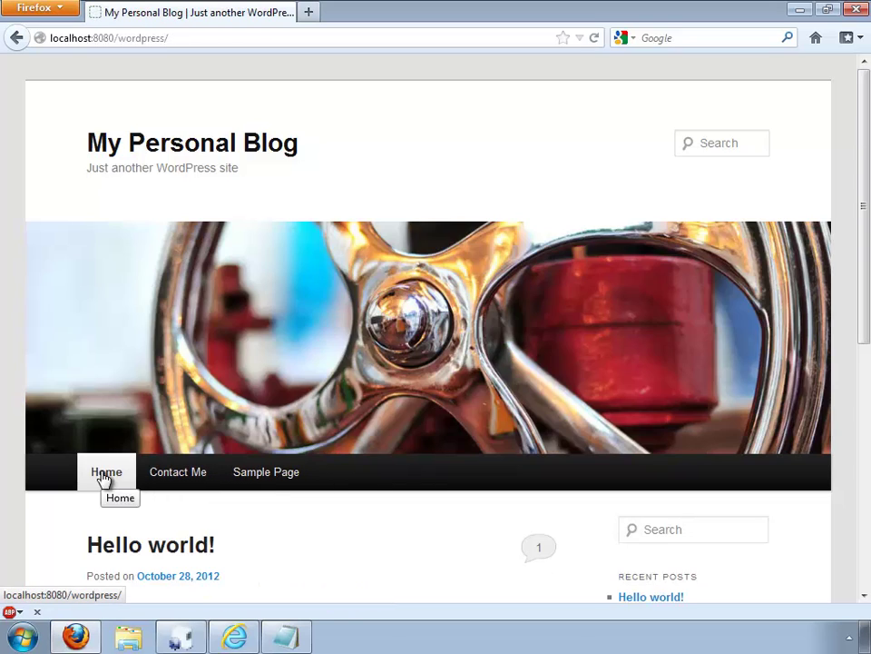
{"action": "left_click", "coordinate": [177, 476]}
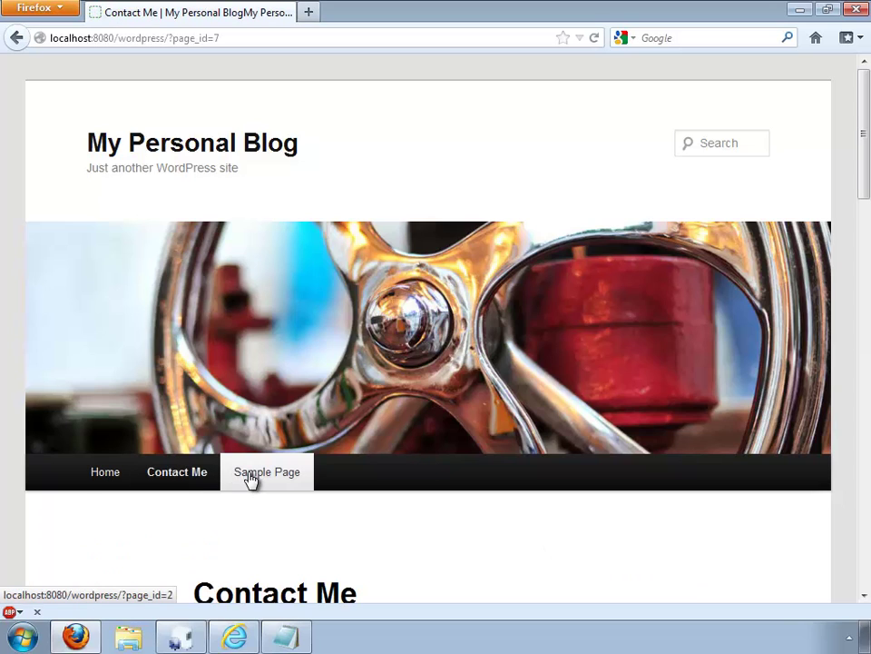
Step: Switch to the untitled Notepad document and examine the Quick Cache comment lines after the closing html tag, highlighting them
{"action": "right_click", "coordinate": [437, 189]}
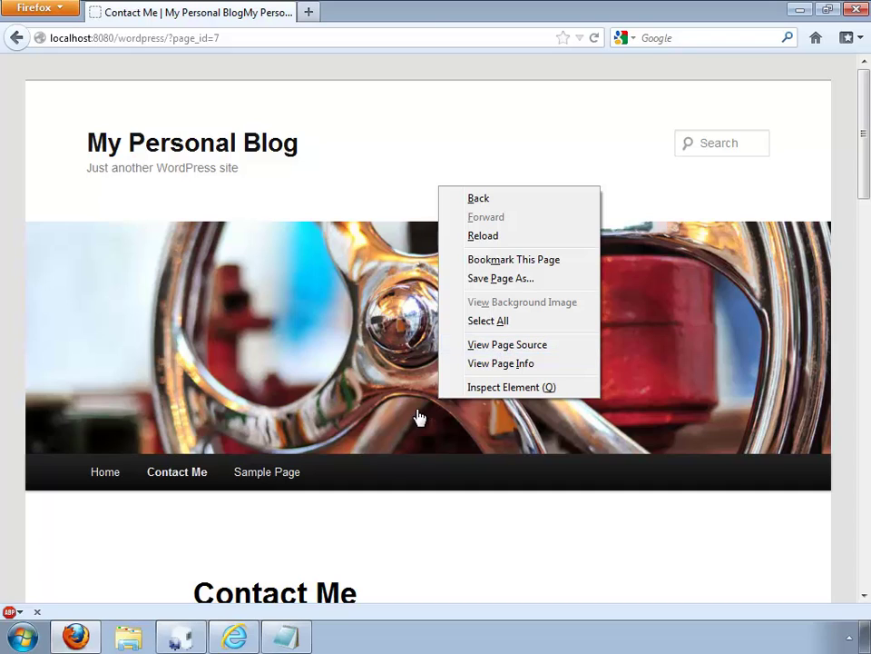
{"action": "mouse_move", "coordinate": [297, 644]}
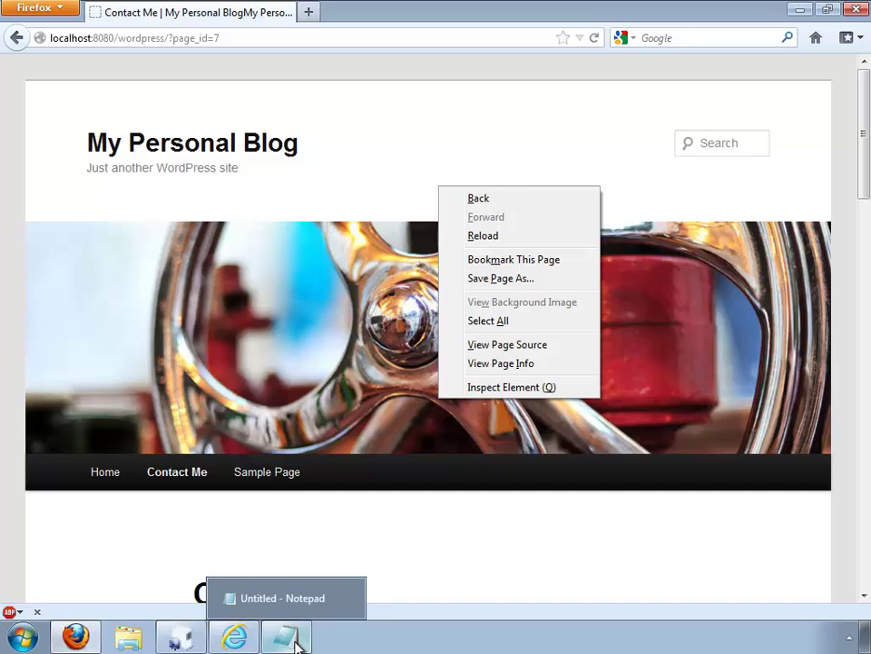
{"action": "left_click", "coordinate": [297, 642]}
{"action": "left_click", "coordinate": [296, 641]}
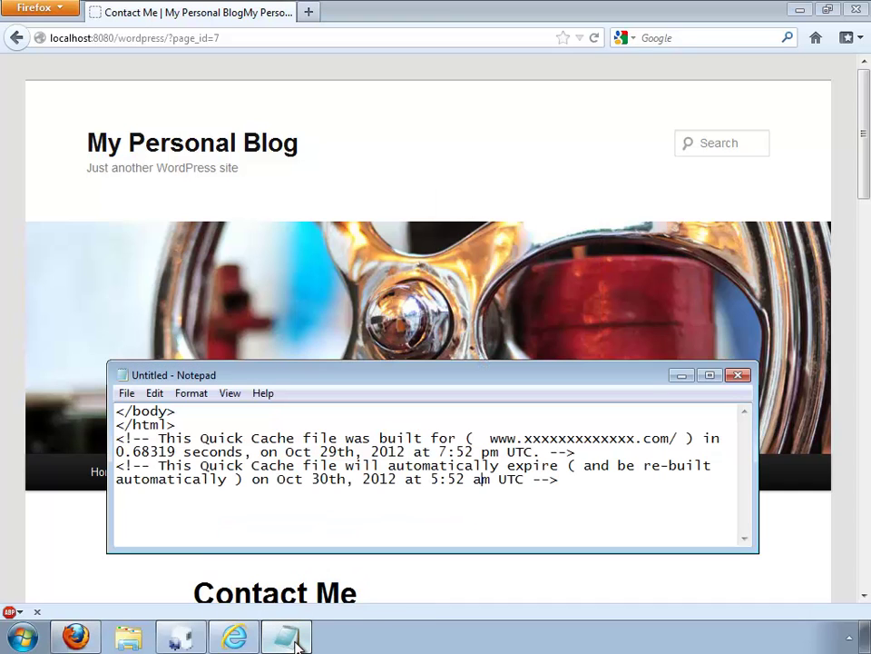
{"action": "left_click_drag", "start_coordinate": [320, 378], "coordinate": [307, 255]}
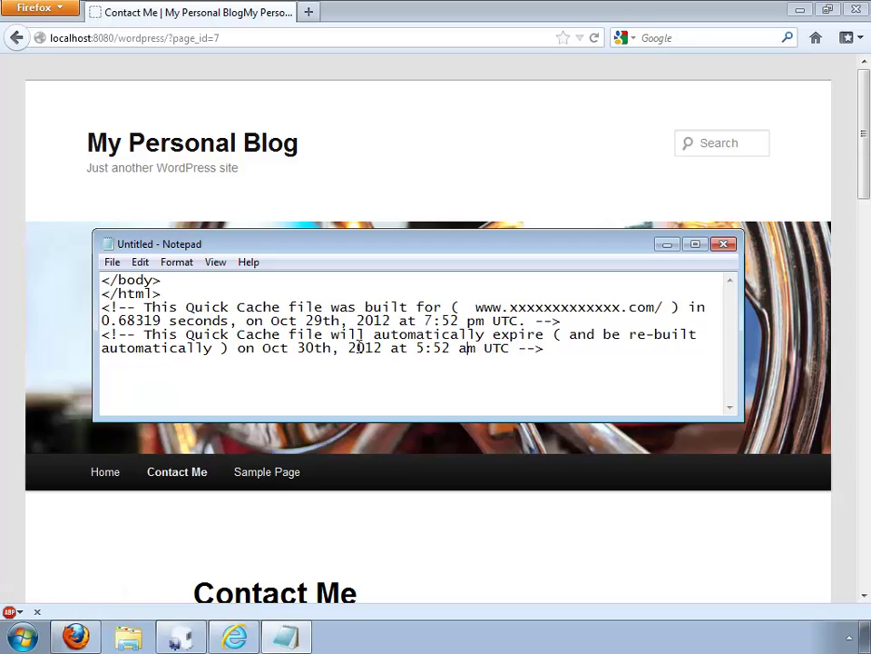
{"action": "left_click", "coordinate": [572, 349]}
{"action": "left_click_drag", "start_coordinate": [547, 350], "coordinate": [99, 308]}
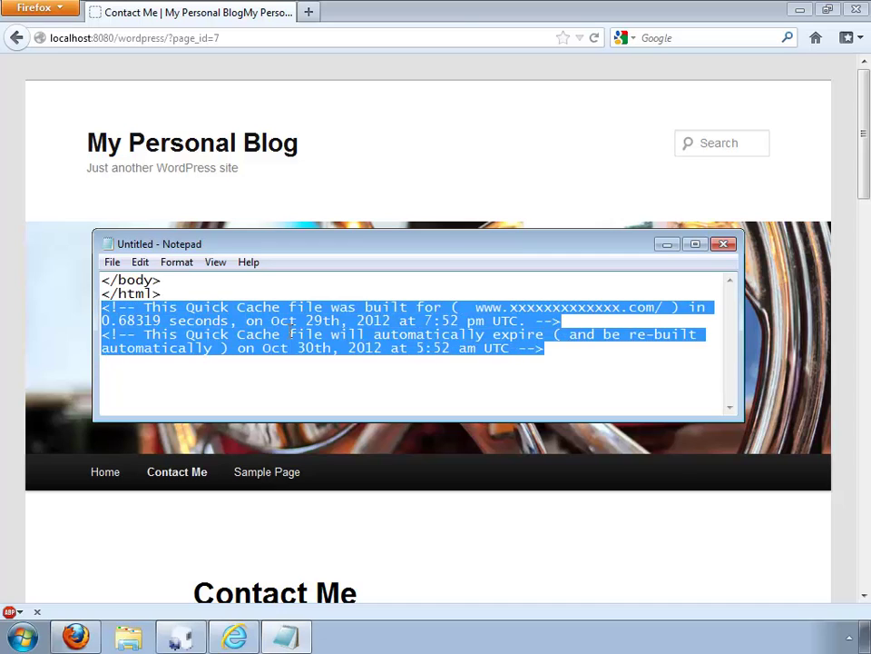
{"action": "left_click", "coordinate": [565, 354]}
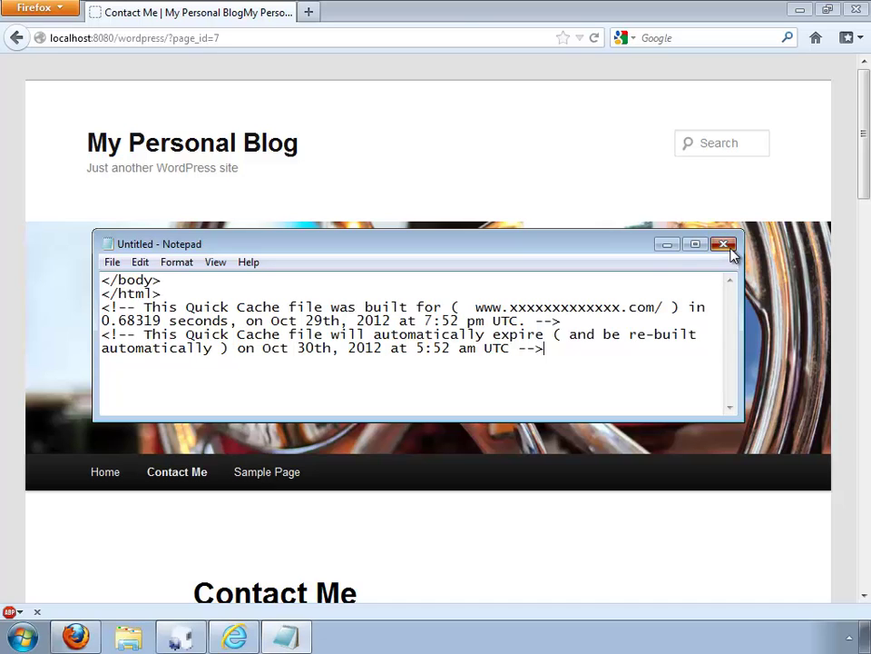
Step: Minimize the Notepad and Firefox windows to reveal the desktop
{"action": "left_click", "coordinate": [667, 245]}
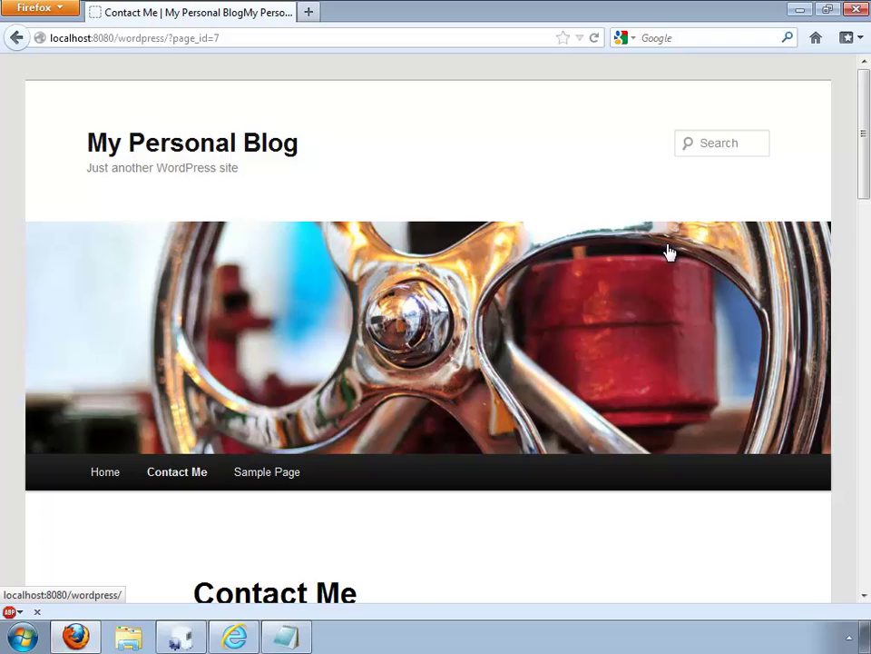
{"action": "left_click", "coordinate": [803, 12]}
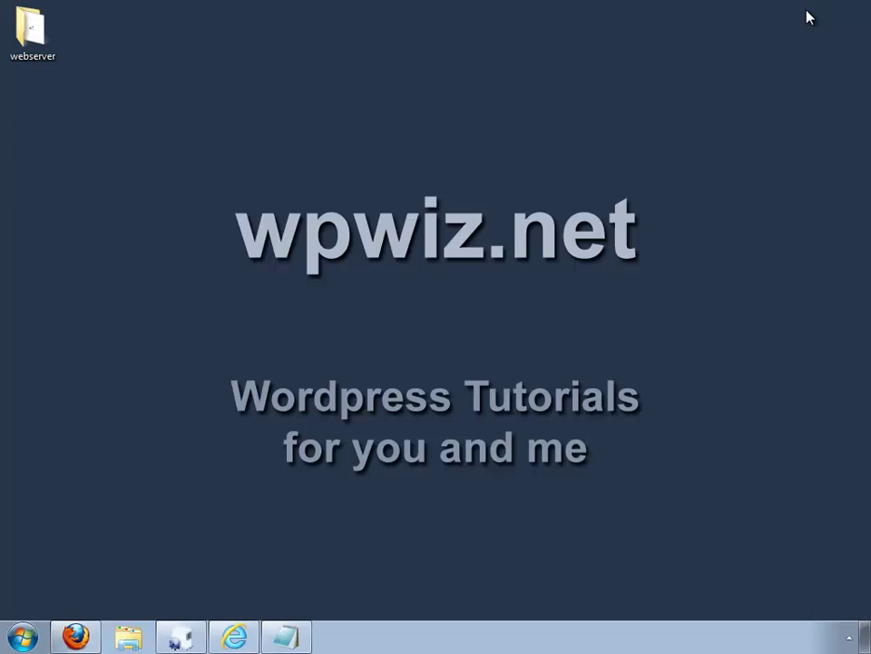